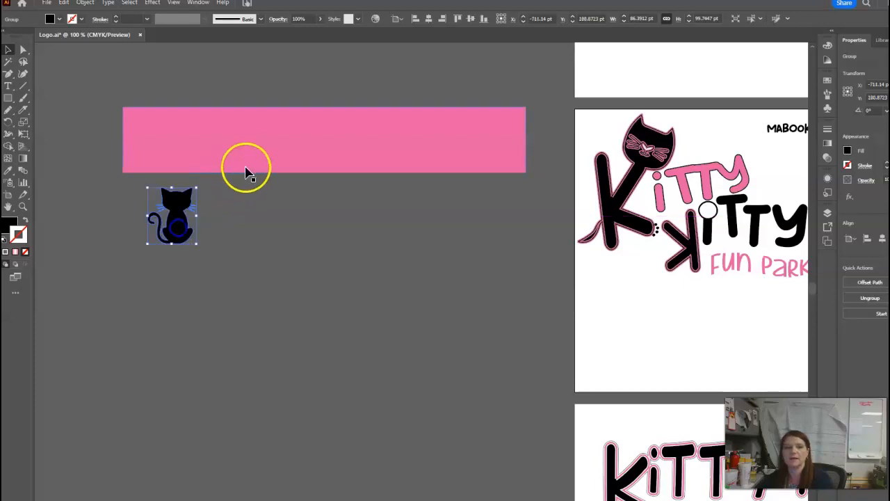
Reshape the pink rectangle into an angular boomerang by moving its corner anchor points individually with the Direct Selection tool.
left_click(15, 226)
left_click_drag(338, 135, 303, 118)
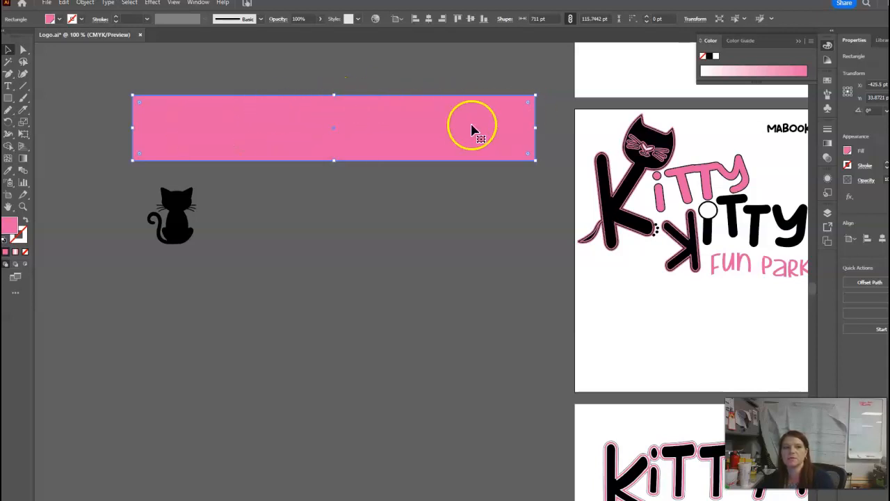
left_click(23, 52)
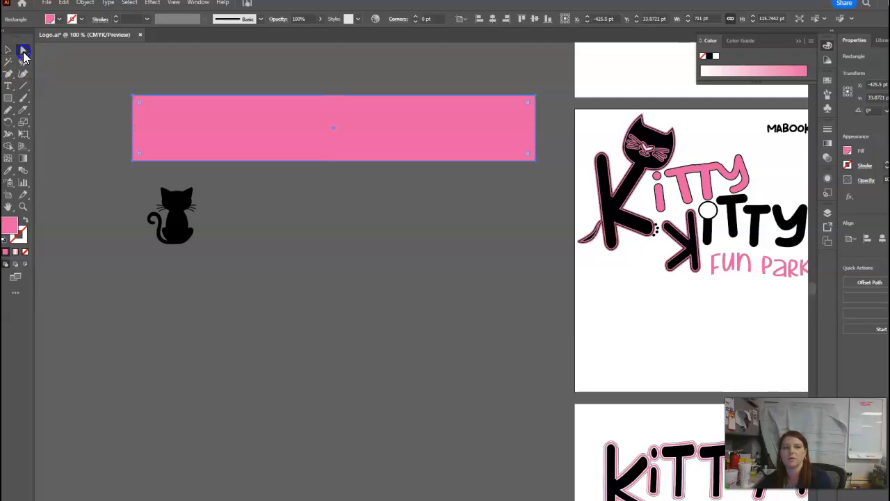
left_click(134, 96)
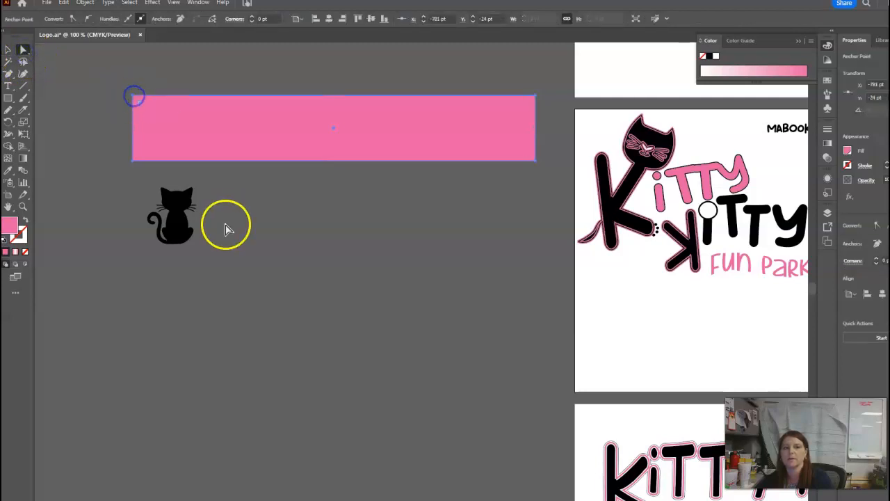
left_click_drag(135, 96, 108, 89)
left_click(536, 167)
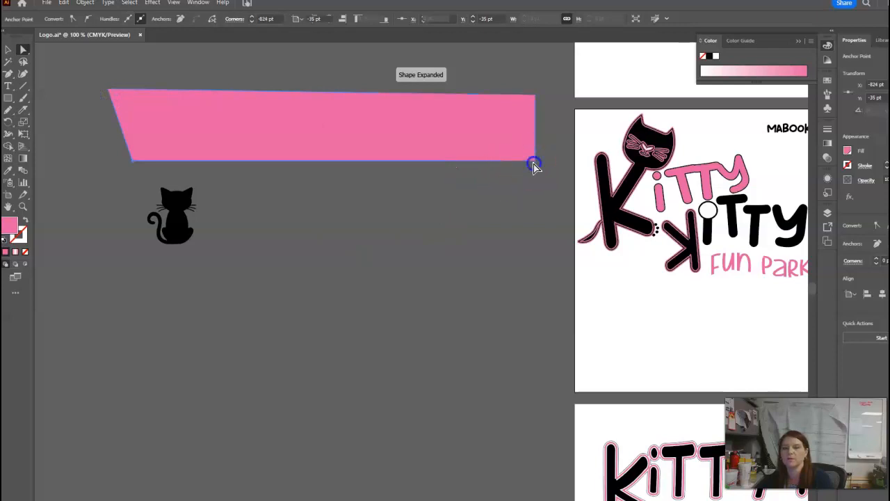
left_click_drag(536, 167, 185, 122)
left_click(145, 162)
left_click_drag(135, 163, 121, 253)
left_click_drag(185, 122, 176, 135)
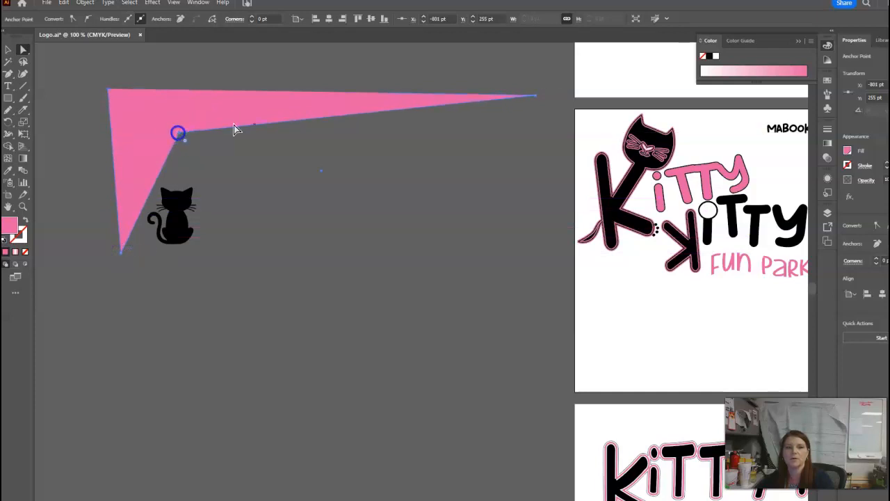
left_click_drag(536, 94, 436, 114)
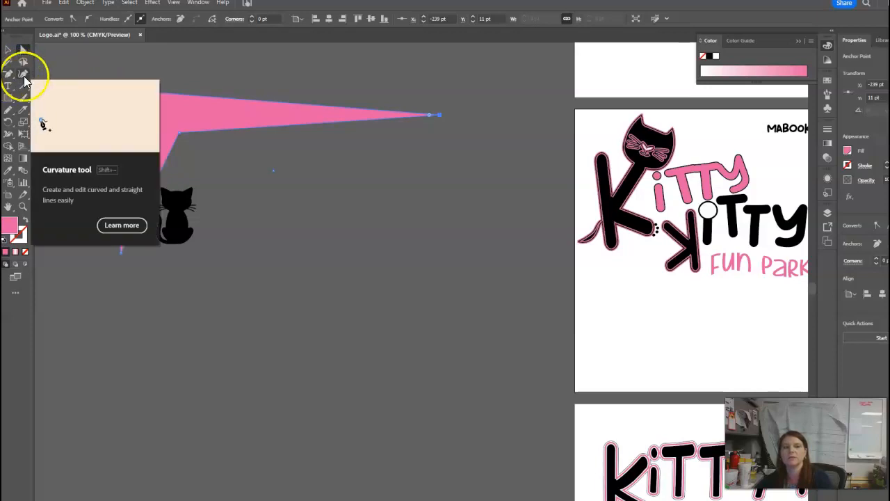
Bend the boomerang's outer edges outward and round its inner edge with the Curvature tool.
left_click(25, 76)
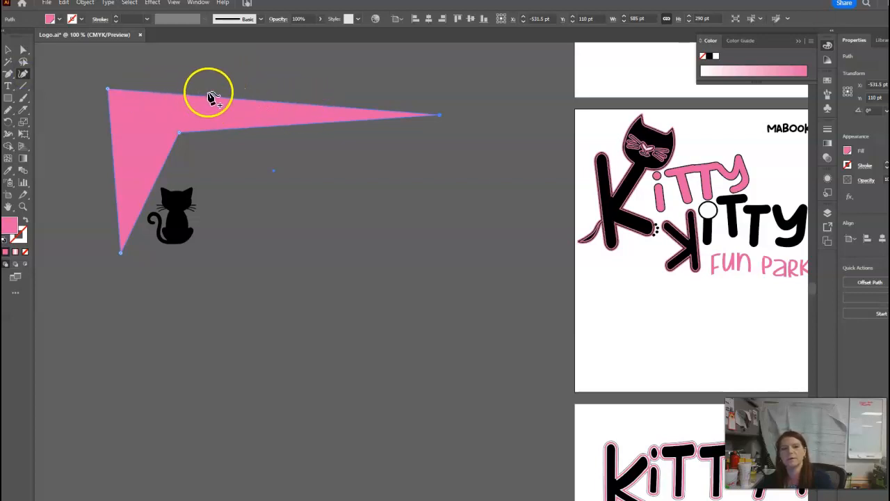
left_click_drag(237, 103, 240, 75)
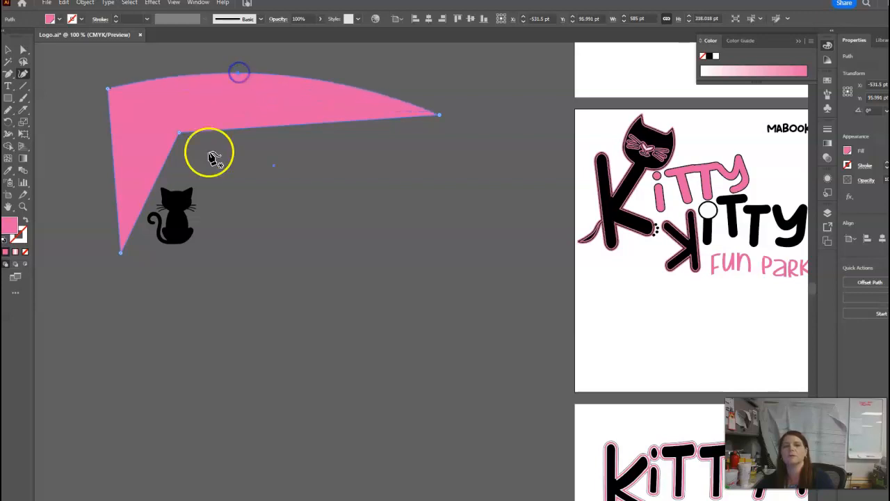
left_click_drag(117, 166, 86, 166)
left_click_drag(166, 165, 153, 149)
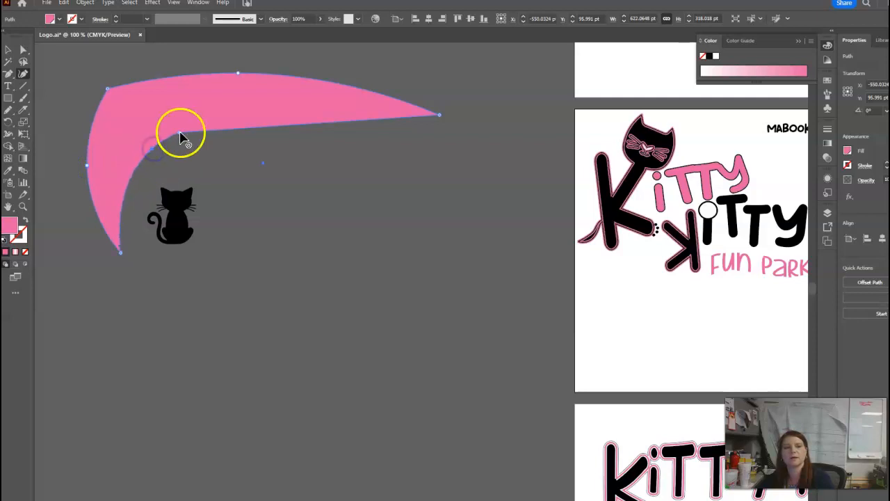
left_click(178, 133)
left_click_drag(252, 135, 176, 123)
left_click(180, 133)
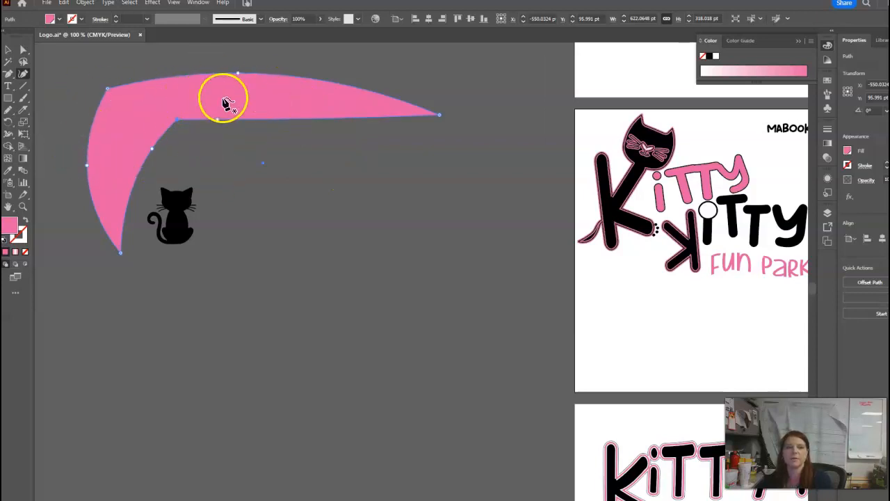
Create a three-sided polygon below the curved shape and stretch it to about 253 by 263 pt.
left_click(8, 102)
left_click(55, 137)
left_click(325, 198)
double_click(482, 269)
type("3")
left_click(460, 293)
left_click_drag(349, 214, 445, 318)
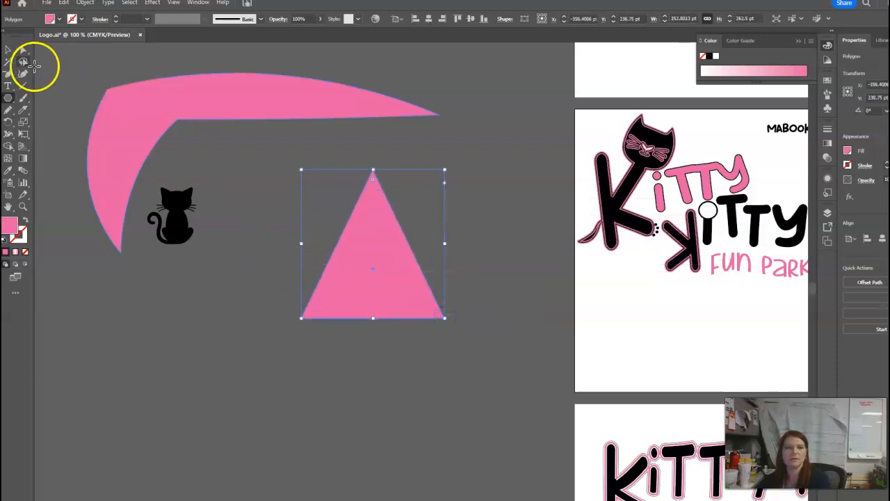
Curve the triangle's two slanted sides inward with the Curvature tool to form a tent shape.
left_click(24, 74)
left_click(342, 247)
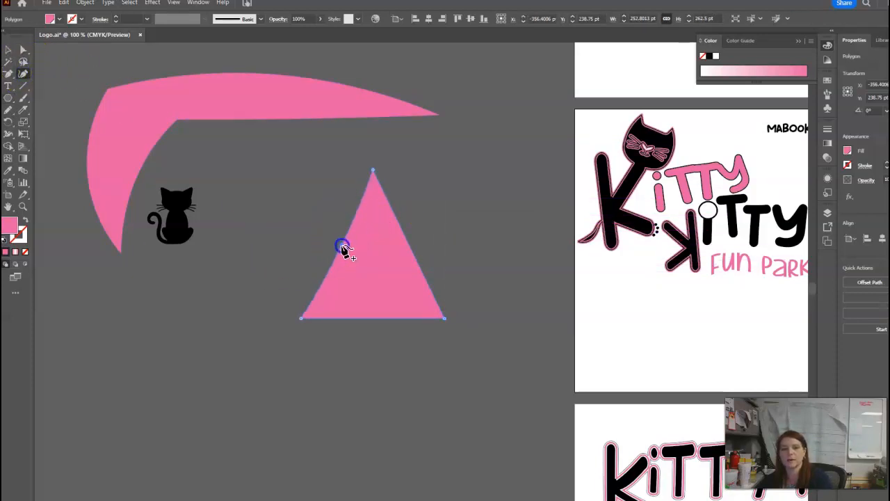
left_click_drag(343, 247, 355, 252)
left_click_drag(410, 252, 402, 258)
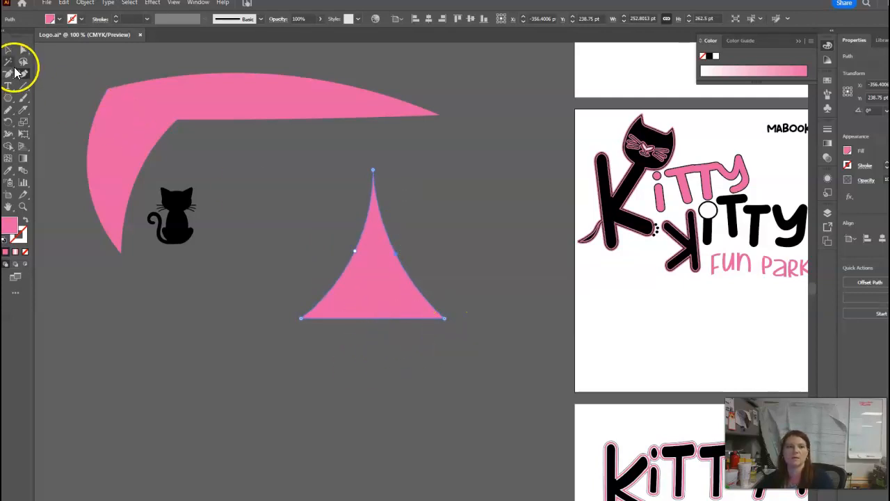
Move the black cat onto the base of the tent shape and bring it to the front.
left_click(185, 294)
left_click_drag(180, 232, 379, 287)
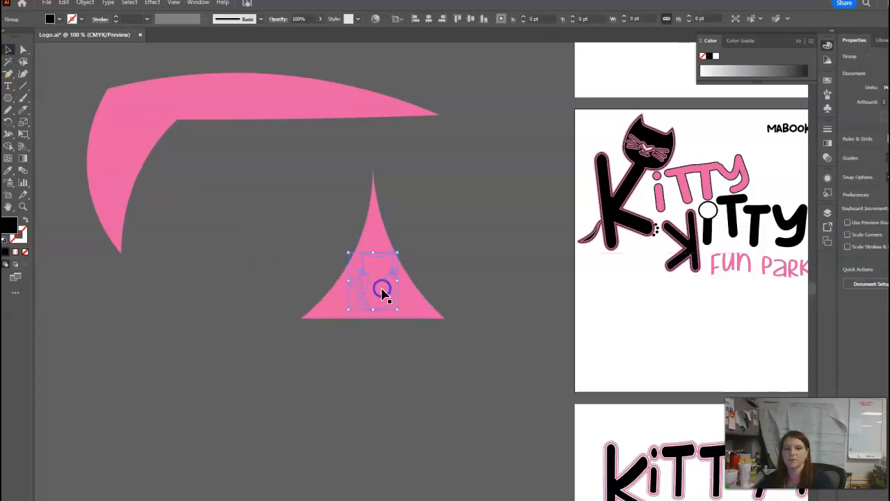
right_click(379, 287)
left_click(406, 454)
left_click(514, 455)
left_click(465, 387)
left_click_drag(384, 300, 379, 306)
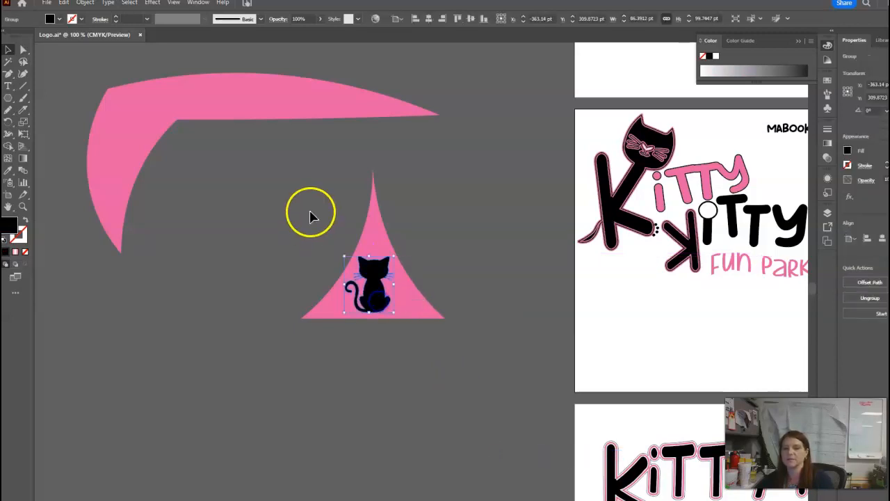
Try to align the cat and the tent shape on their horizontal centers.
left_click_drag(308, 213, 387, 314)
left_click(858, 245)
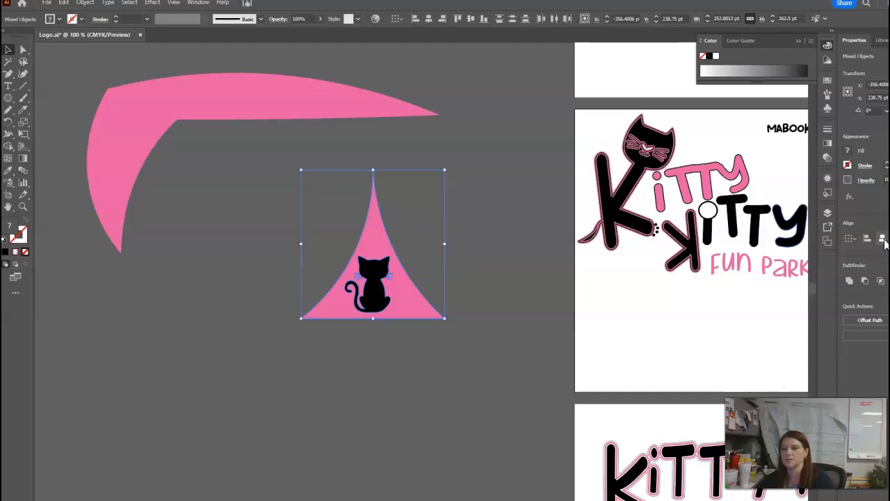
left_click(499, 279)
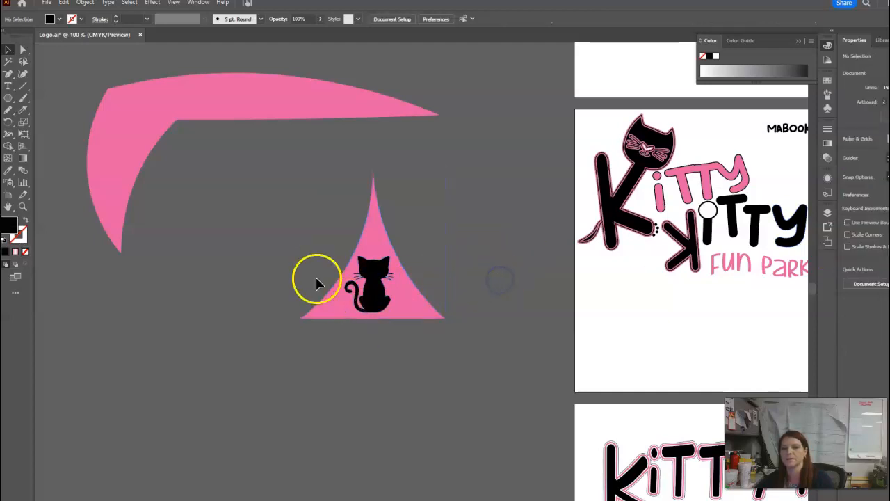
Cut the cat silhouette out of the tent shape with the Shape Builder tool.
left_click_drag(304, 218, 397, 328)
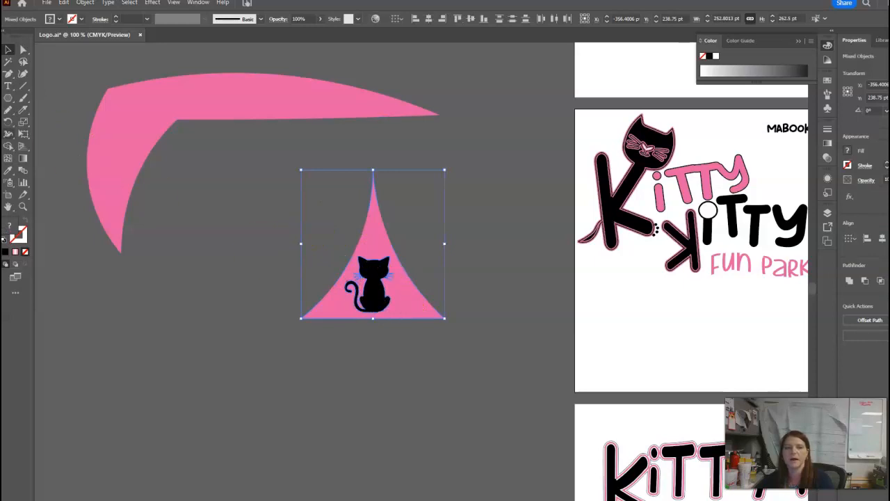
left_click(10, 147)
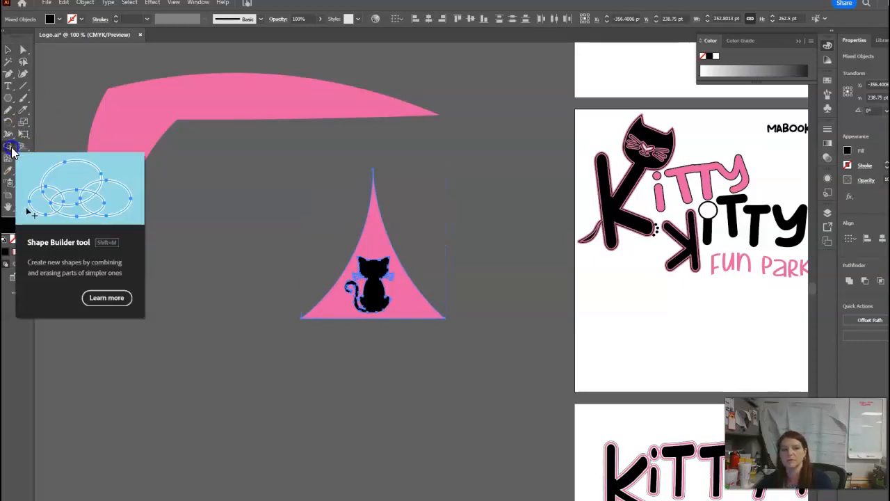
left_click(376, 275)
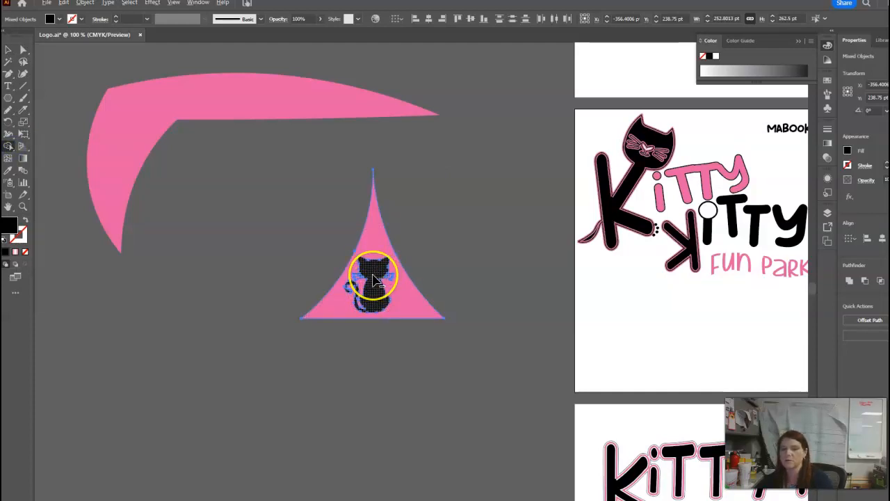
left_click(374, 279, "alt")
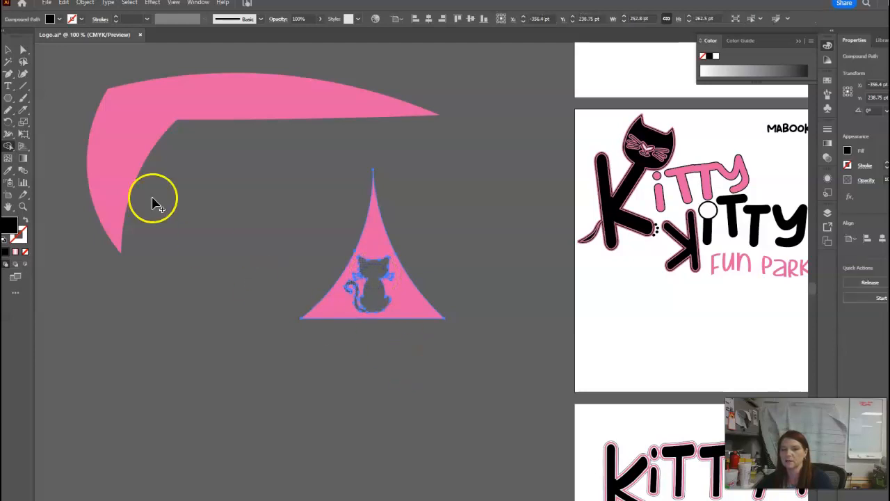
left_click(9, 52)
left_click(278, 227)
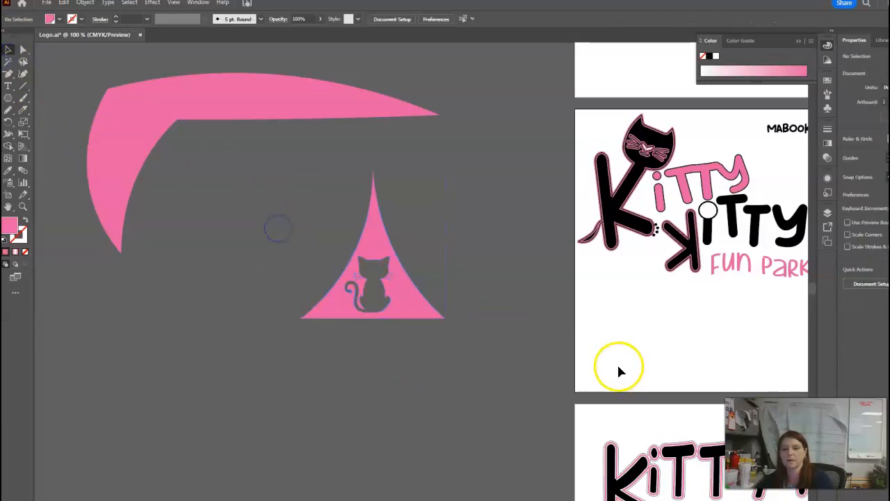
Move the tent with the cat cutout closer to the logo artboards and delete the curved boomerang shape.
left_click_drag(408, 304, 483, 290)
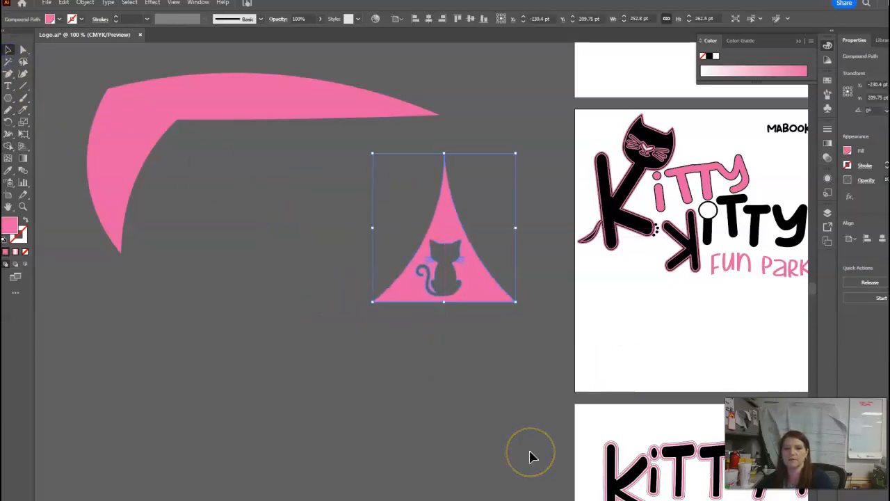
left_click(271, 109)
key("Delete")
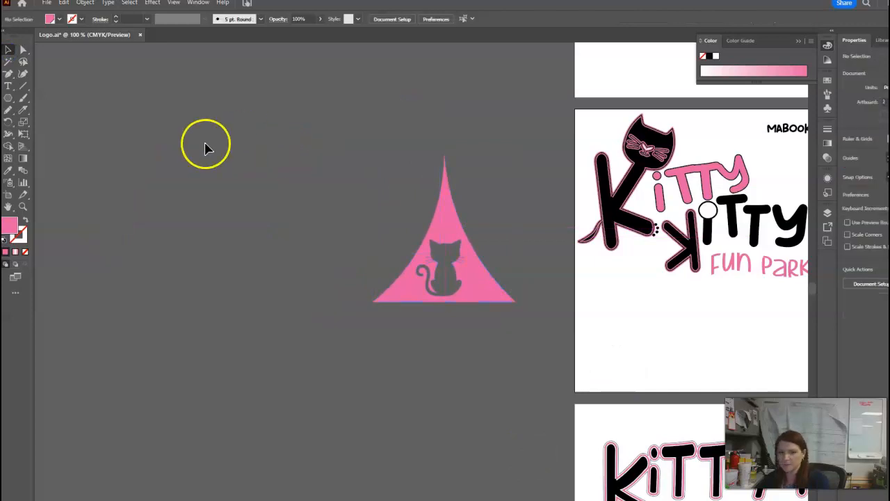
Draw a pink rectangle of about 525 by 214 pt and curve both short ends inward with the Curvature tool.
left_click_drag(8, 97, 35, 99)
left_click_drag(69, 75, 366, 198)
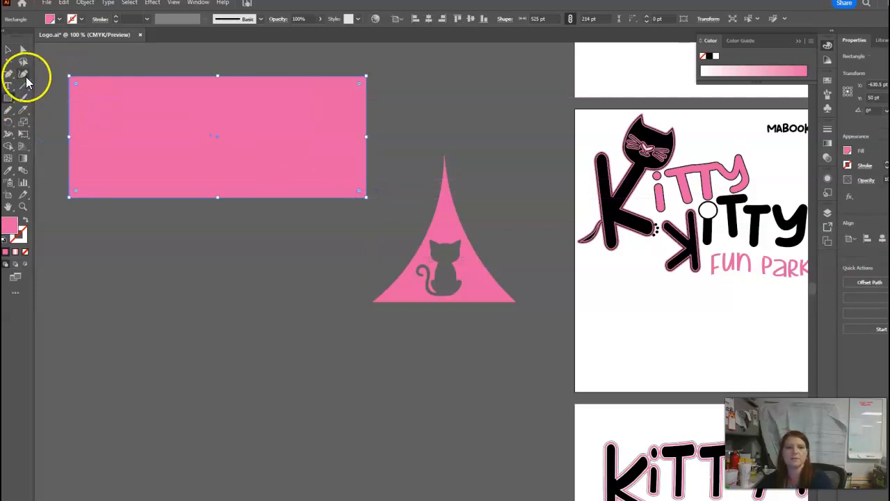
left_click(23, 75)
left_click_drag(72, 135, 90, 135)
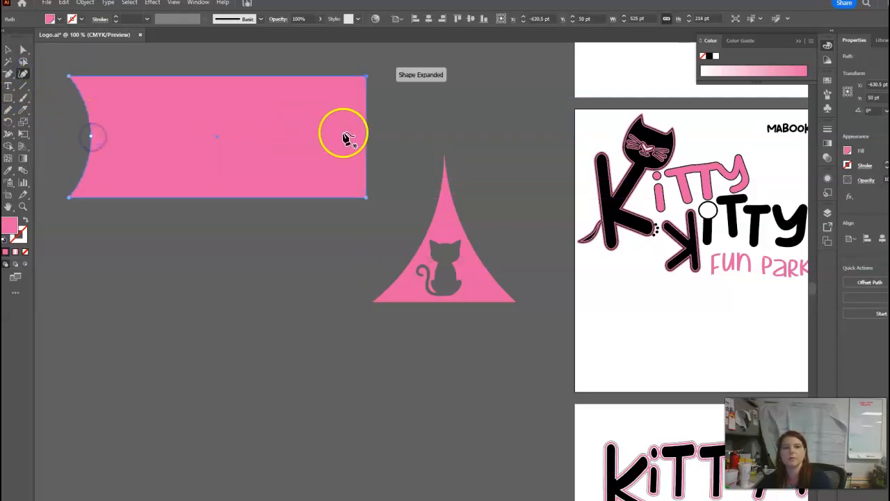
left_click_drag(347, 139, 338, 139)
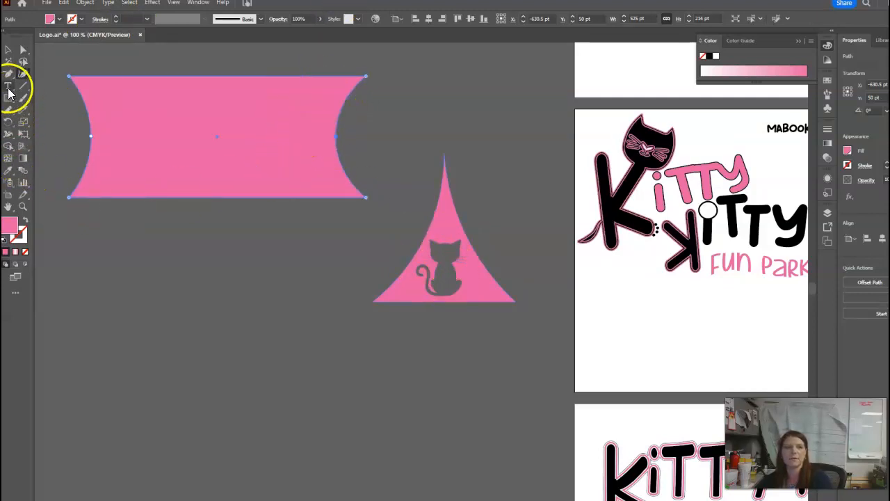
Add the text "Fun Park" below the pink banner.
left_click(144, 271)
type("Fun Park")
left_click(277, 273)
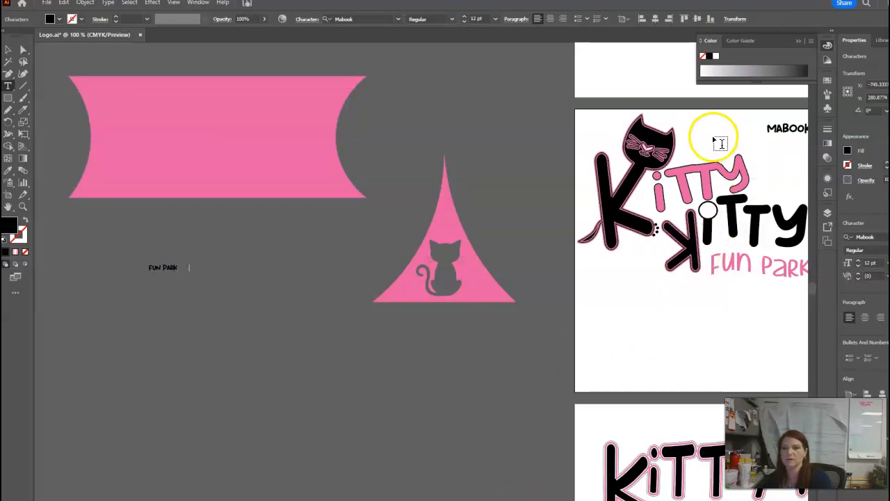
left_click(8, 49)
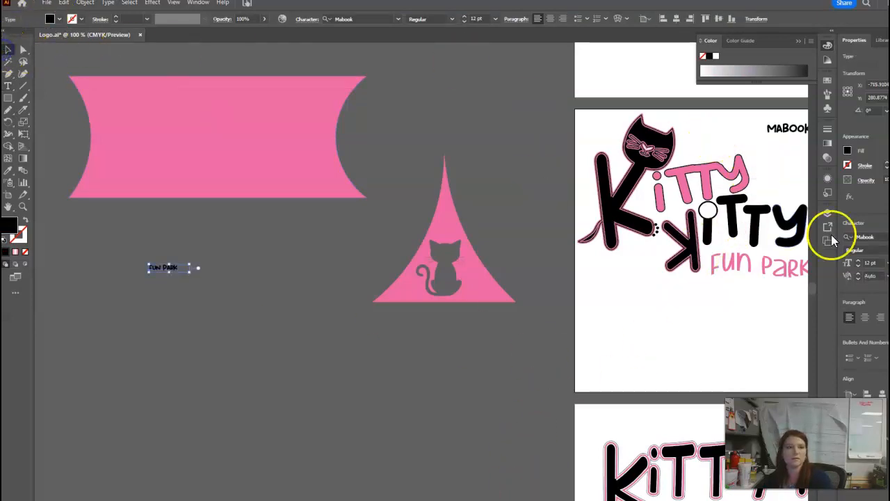
Enlarge the Fun Park text to about 68 pt and move it onto the pink banner.
mouse_move(765, 164)
left_mouse_down()
mouse_move(550, 183)
mouse_move(777, 162)
left_mouse_up()
left_click(179, 272)
left_click_drag(181, 276, 394, 385)
left_click_drag(273, 301, 257, 189)
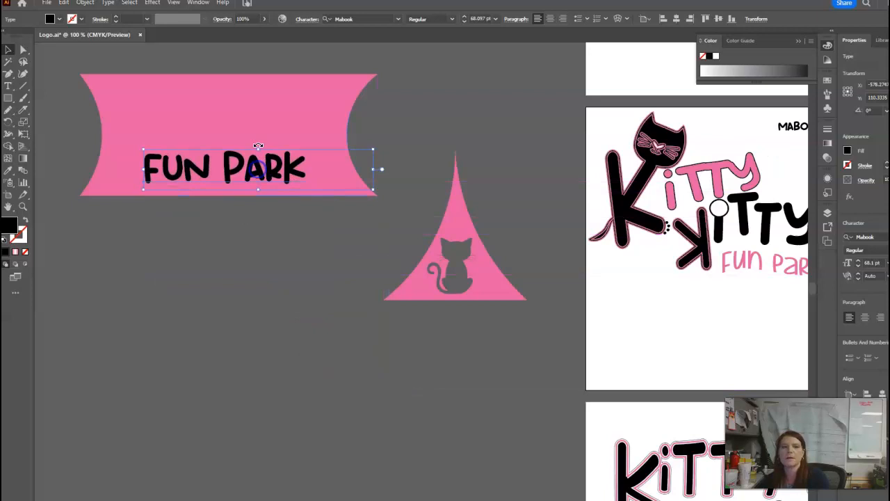
Change the Fun Park text to the Staytune font and enlarge it to about 135 pt, placed across the banner's middle.
left_click(366, 15)
type("sta")
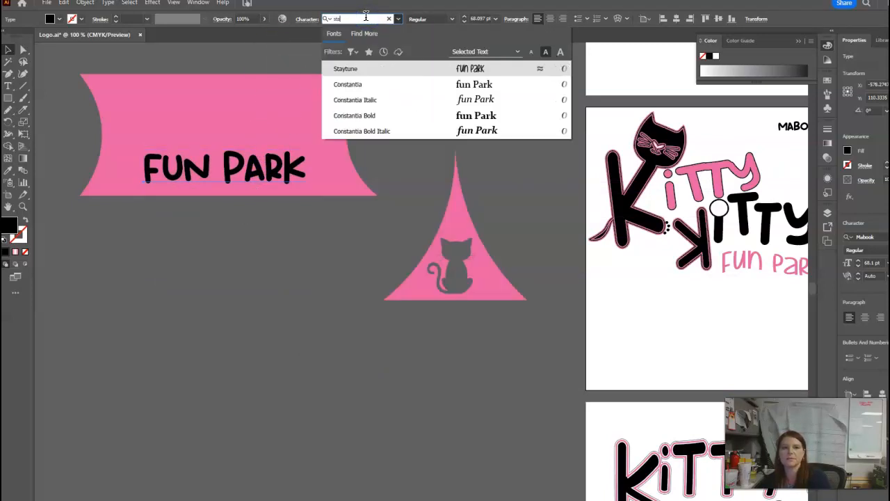
left_click(373, 69)
left_click_drag(303, 148, 459, 99)
left_click_drag(348, 158, 292, 144)
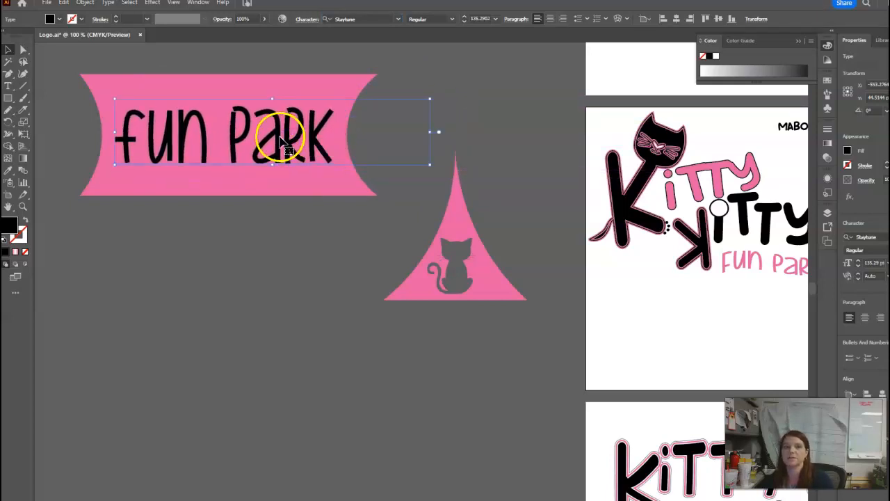
Convert the Fun Park text on the banner to outlines and deselect it.
right_click(281, 143)
left_click(322, 271)
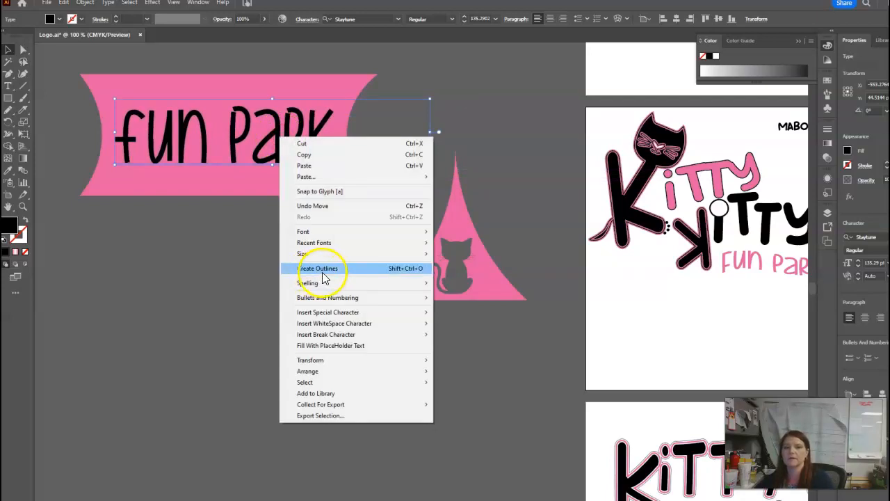
left_click(277, 146)
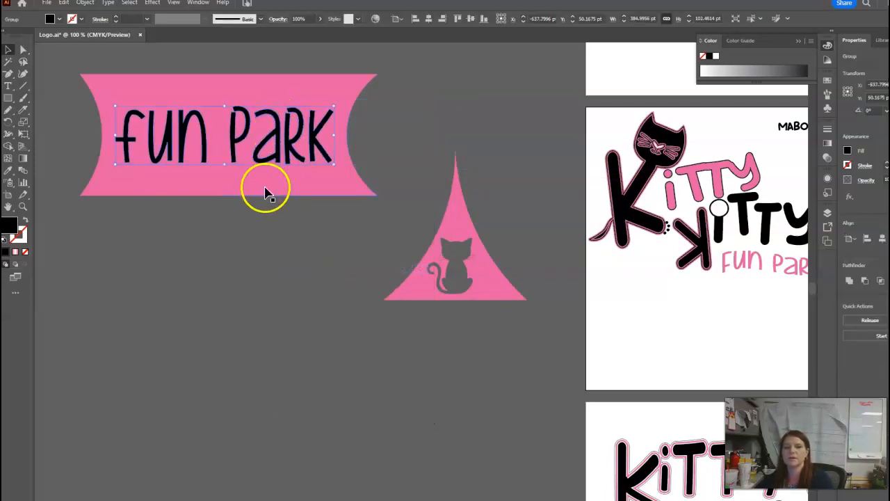
left_click(266, 192)
left_click(281, 235)
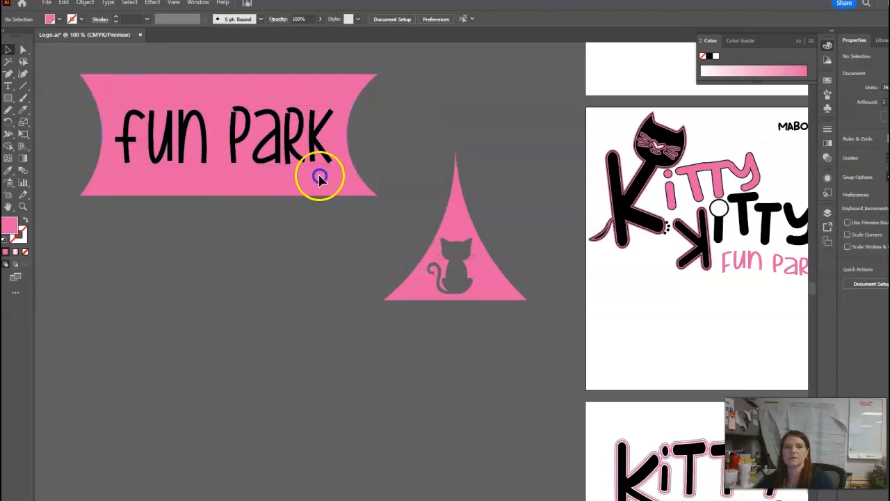
Cut every Fun Park letter out of the pink banner with the Shape Builder tool and deselect the result.
left_click_drag(402, 223, 405, 212)
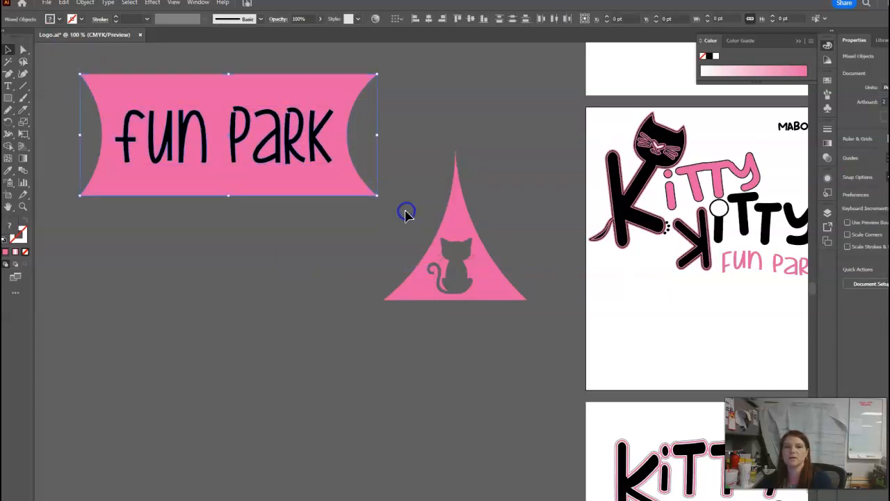
left_click(10, 147)
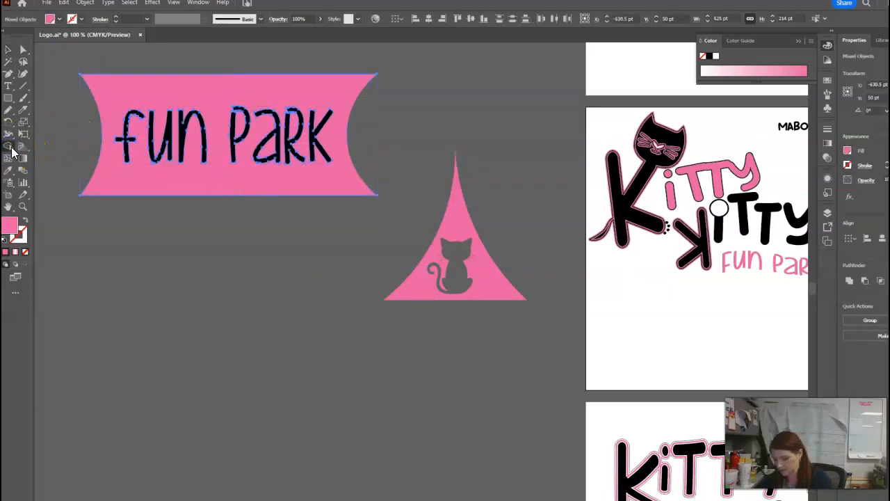
left_click(151, 140, "alt")
left_click(184, 134, "alt")
left_click(234, 143, "alt")
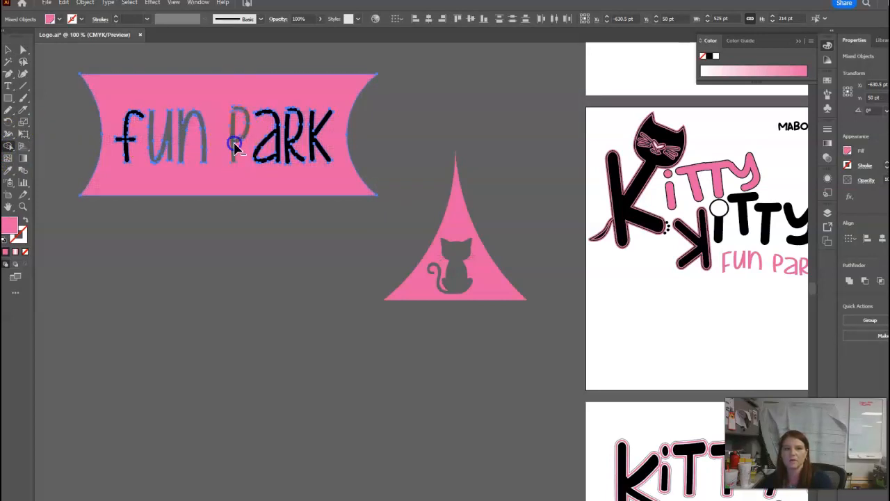
left_click(282, 142, "alt")
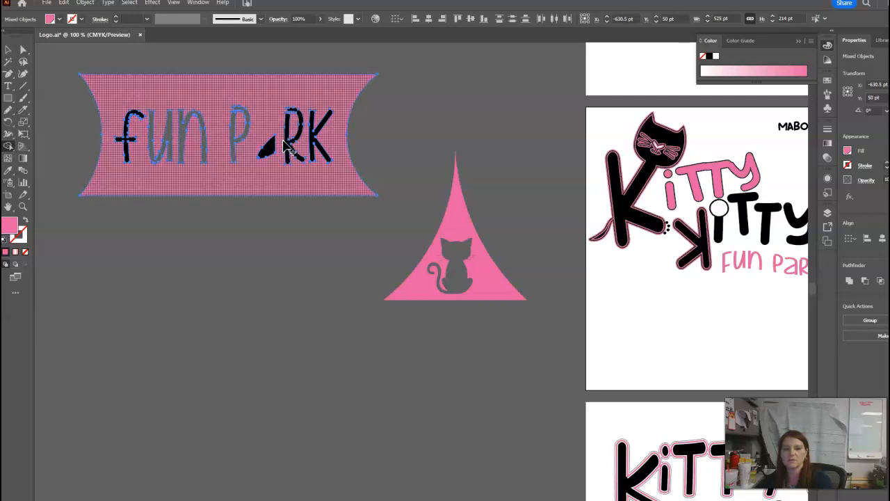
left_click(276, 156, "alt")
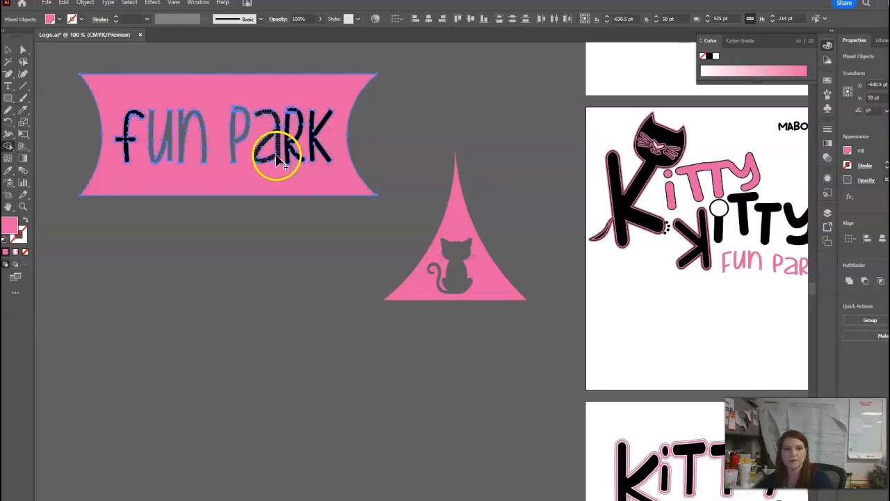
left_click(278, 157, "alt")
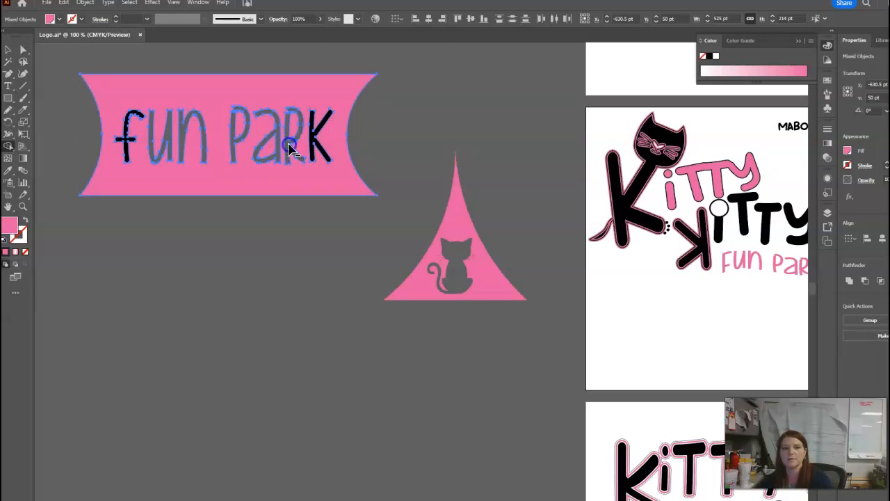
left_click(317, 146, "alt")
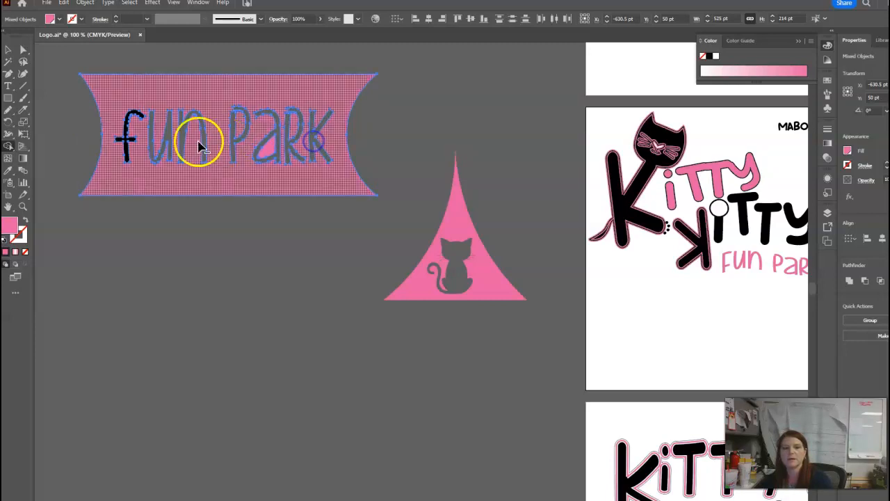
left_click(127, 144, "alt")
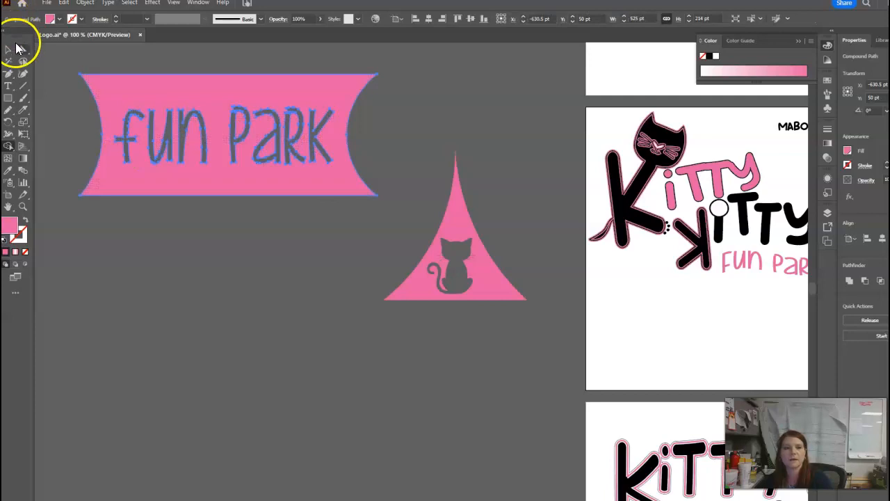
left_click(17, 44)
left_click(243, 226)
Move the banner lower and place the cat triangle centred on it, slightly overlapping the banner's upper edge.
left_click_drag(280, 184, 283, 376)
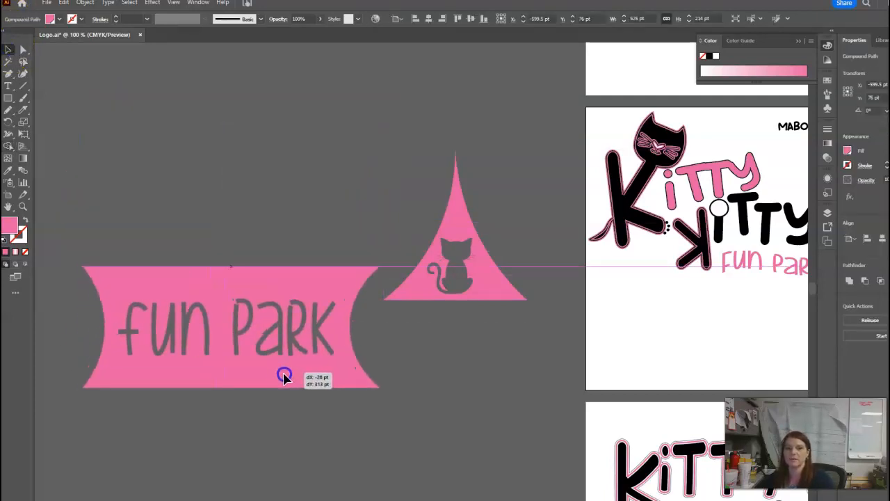
left_click_drag(487, 293, 265, 256)
scroll(387, 322, "down", 3)
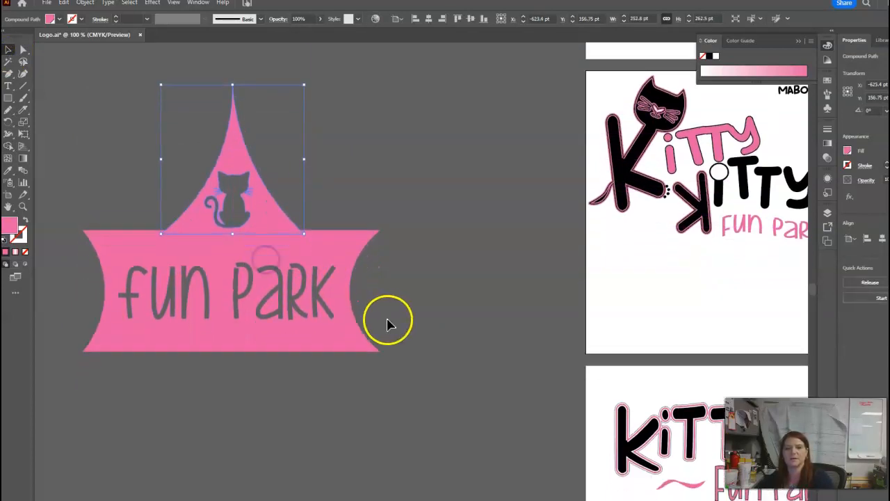
left_click_drag(285, 211, 279, 214)
left_click(344, 183)
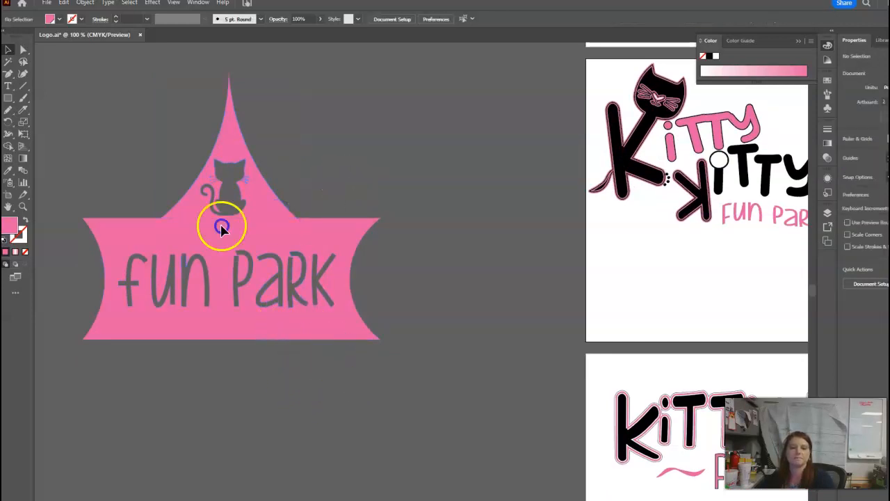
Merge the cat triangle and the Fun Park banner into one shape with the Shape Builder tool.
left_click_drag(337, 357, 132, 122)
left_click(9, 148)
mouse_move(186, 235)
left_mouse_down()
mouse_move(258, 209)
mouse_move(287, 256)
mouse_move(352, 201)
left_mouse_up()
left_click(7, 51)
left_click(383, 288)
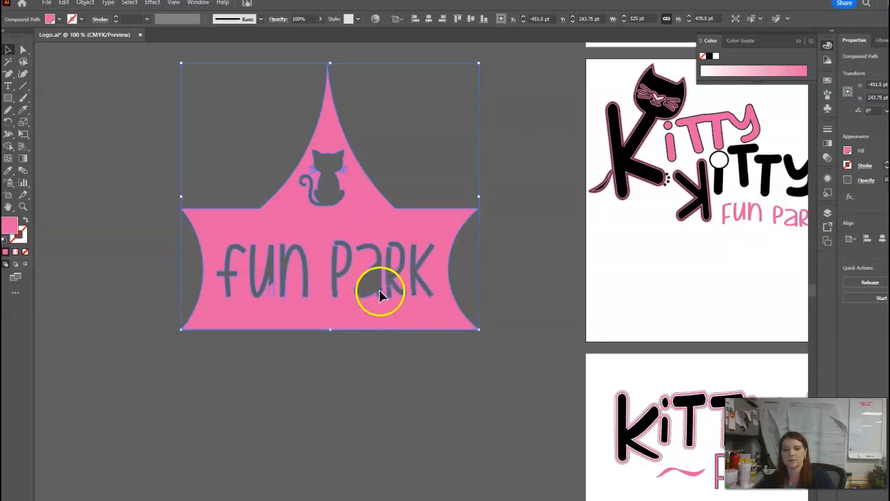
Undo the last moves of the merged Fun Park shape and deselect it.
key("ctrl+z")
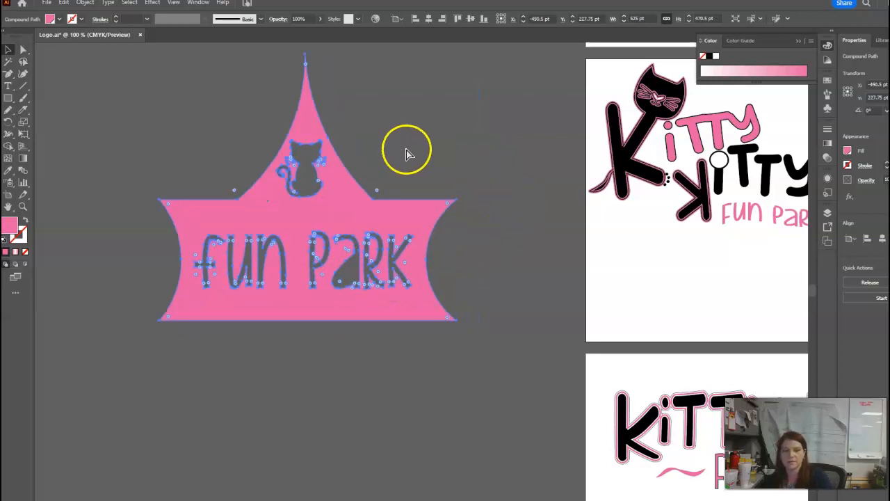
key("ctrl+z")
left_click(432, 218)
left_click(282, 294)
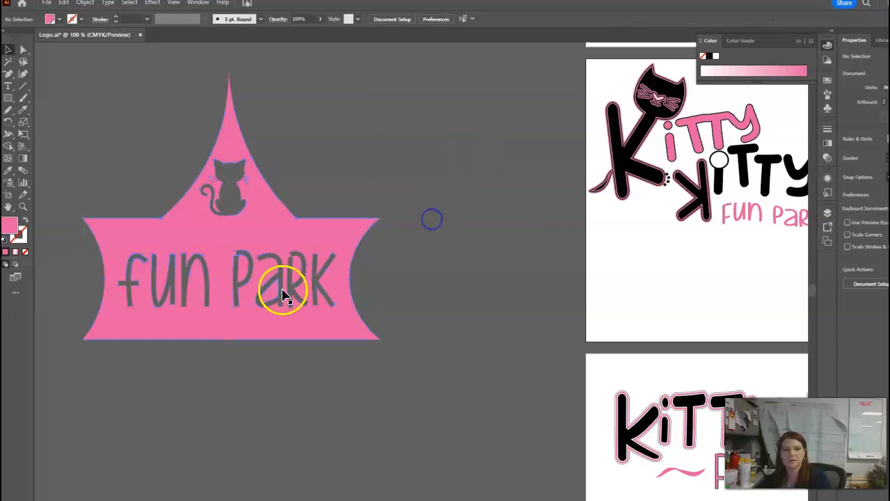
left_click(272, 235)
left_click(266, 297)
left_click(256, 219)
left_click(513, 340)
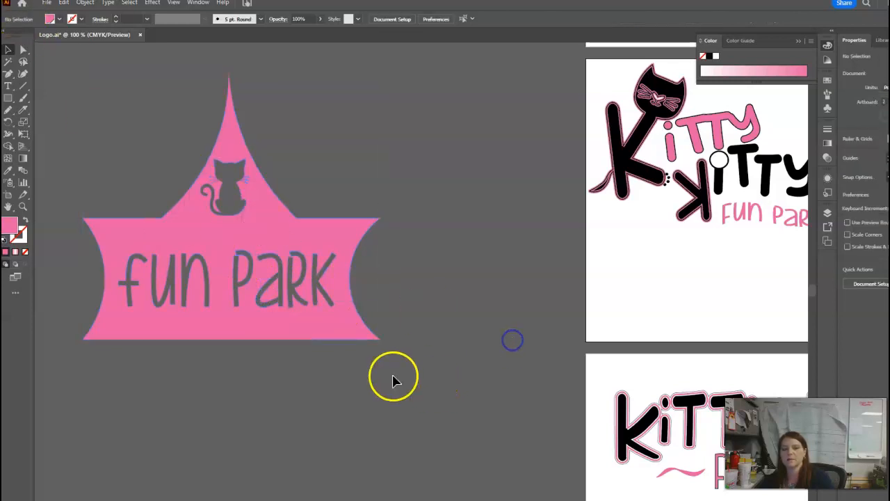
left_click(332, 333)
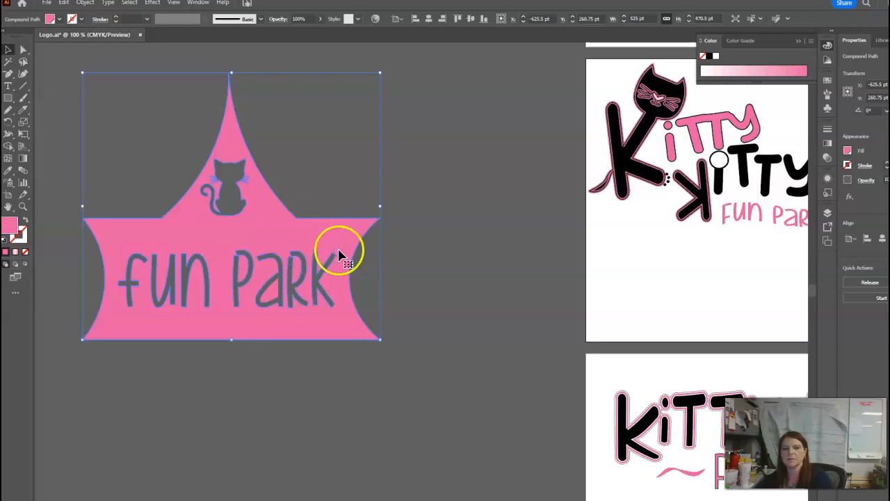
left_click(393, 320)
Make the whole merged Fun Park shape a compound path and move it about 56 pt right and 28 pt up.
left_click_drag(58, 58, 418, 368)
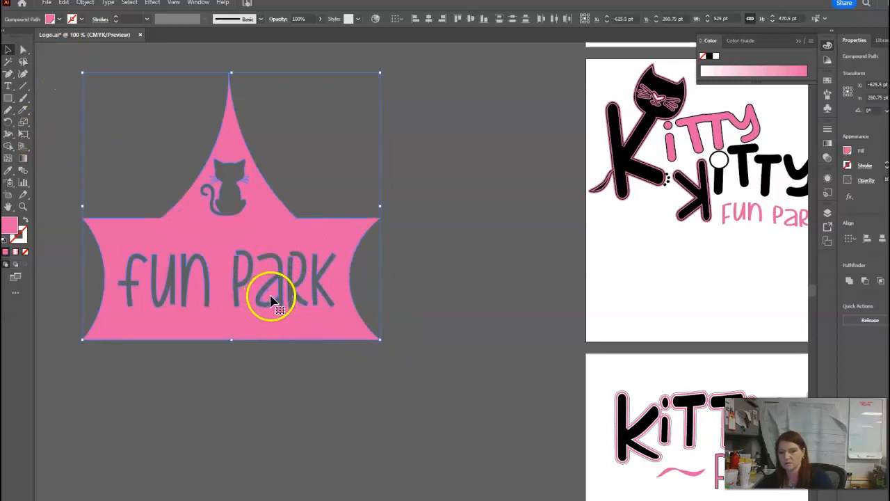
left_click(85, 3)
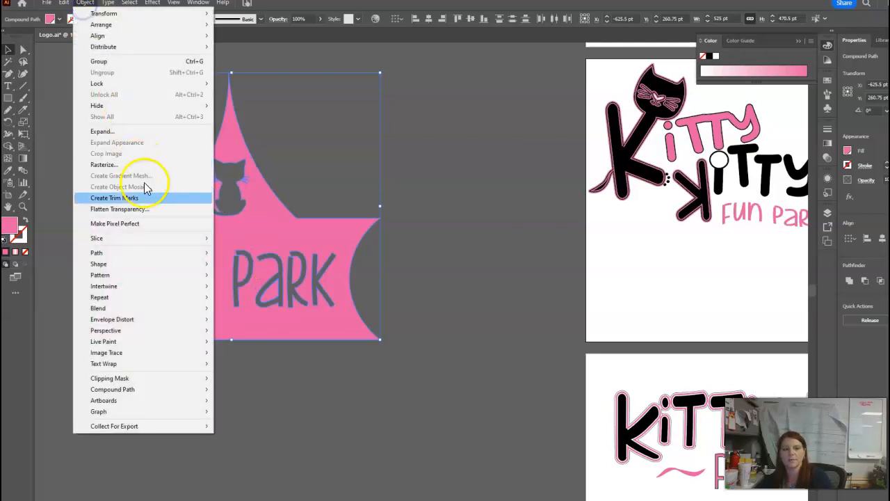
left_click(155, 388)
left_click(304, 391)
left_click(348, 393)
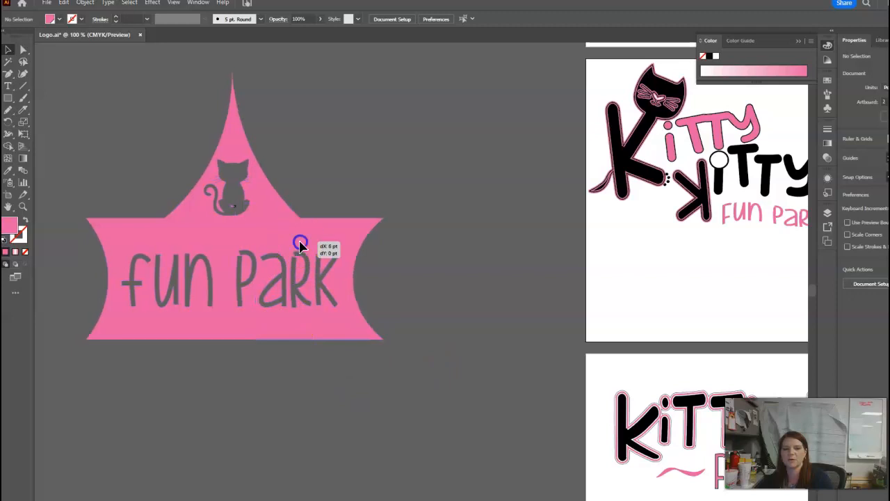
left_click_drag(295, 247, 334, 224)
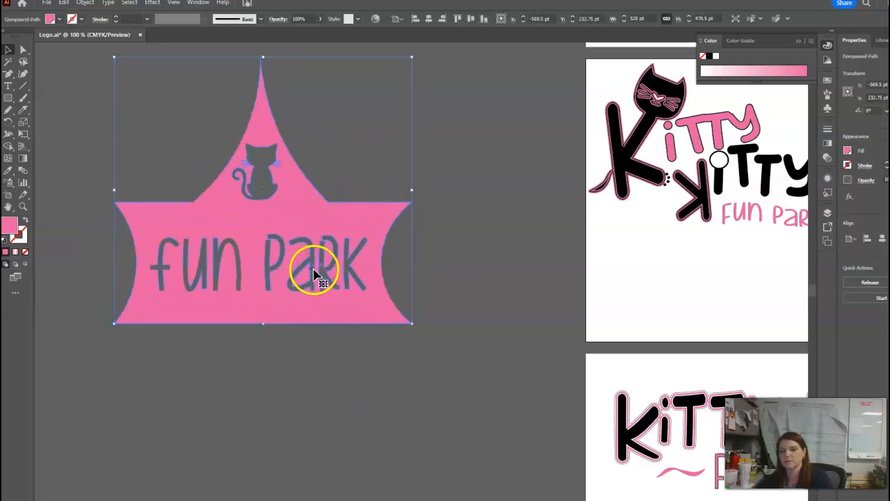
left_click(309, 387)
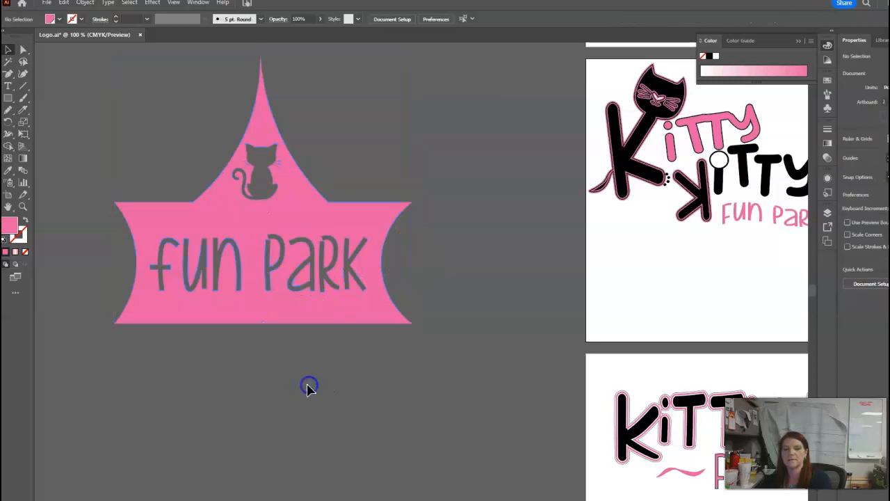
Apply a horizontal Arch warp effect with a 19% bend to the merged Fun Park shape.
left_click(304, 320)
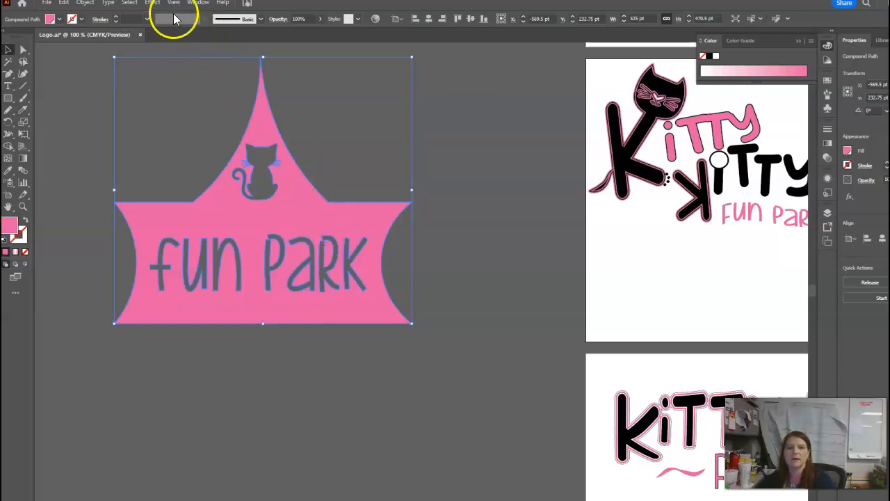
left_click(152, 3)
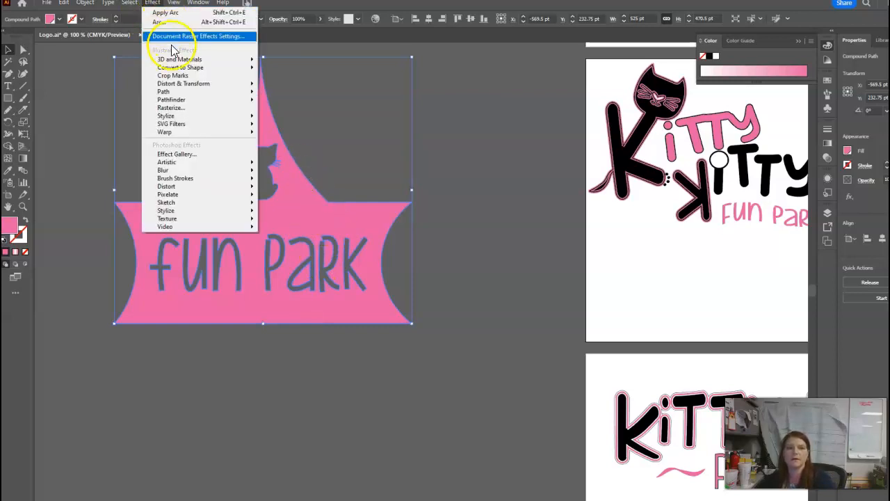
mouse_move(194, 133)
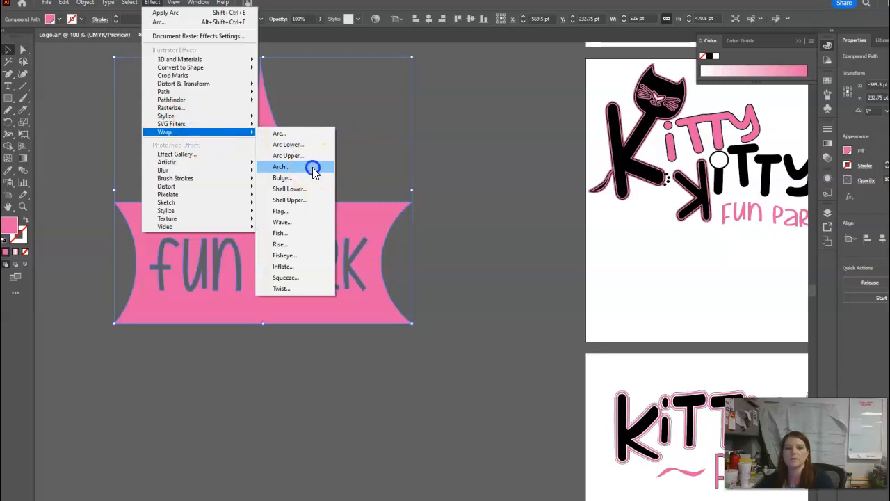
left_click(314, 171)
left_click_drag(462, 204, 504, 170)
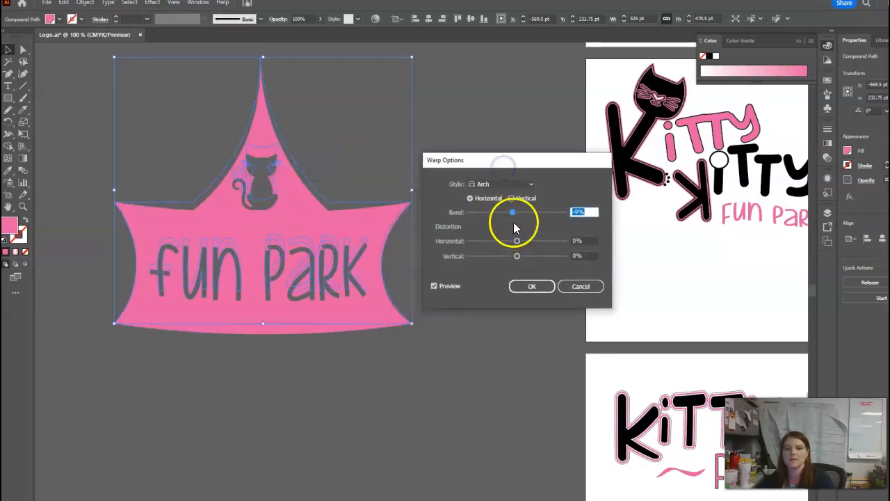
mouse_move(525, 218)
left_mouse_down()
mouse_move(535, 220)
mouse_move(526, 214)
left_mouse_up()
left_click(447, 291)
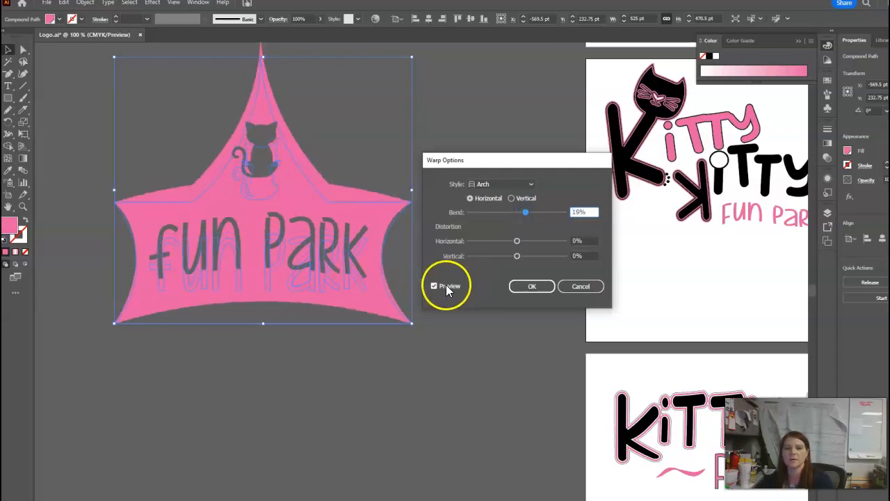
left_click(523, 292)
left_click(381, 415)
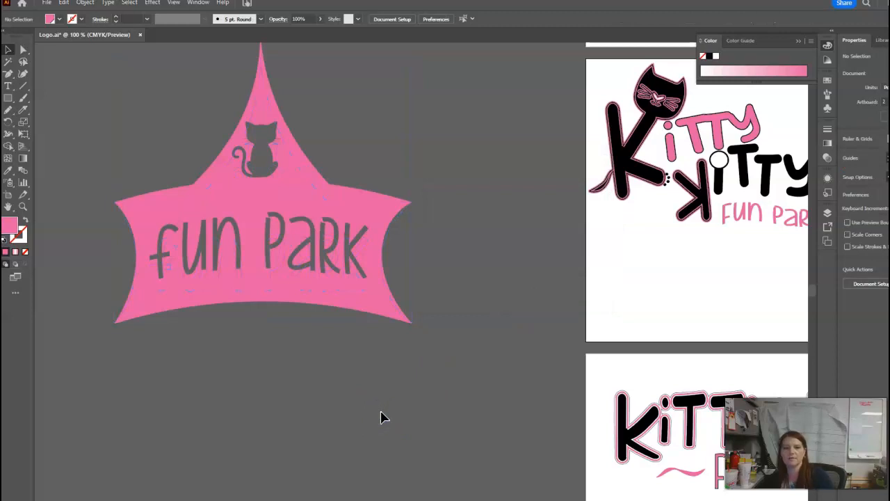
Expand the appearance of the arched Fun Park shape and move it closer to the artboards.
left_click(317, 201)
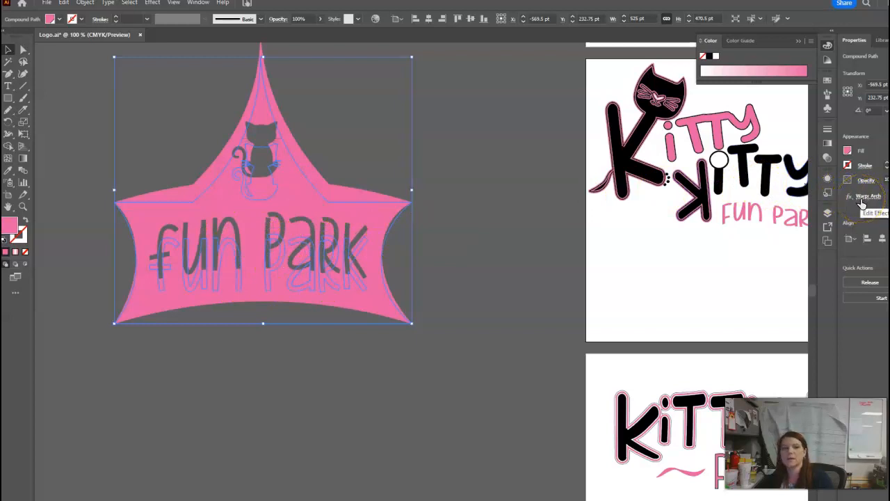
left_click(86, 6)
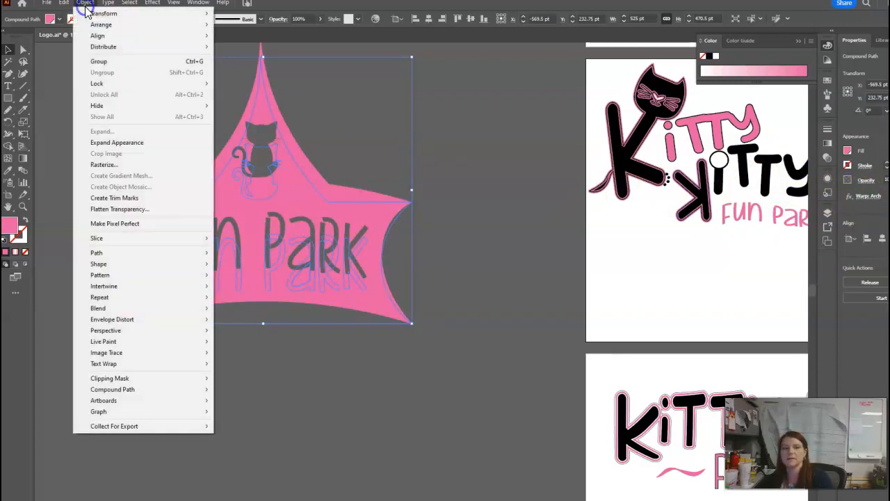
left_click(119, 141)
left_click(9, 49)
left_click(509, 220)
left_click_drag(371, 226, 507, 284)
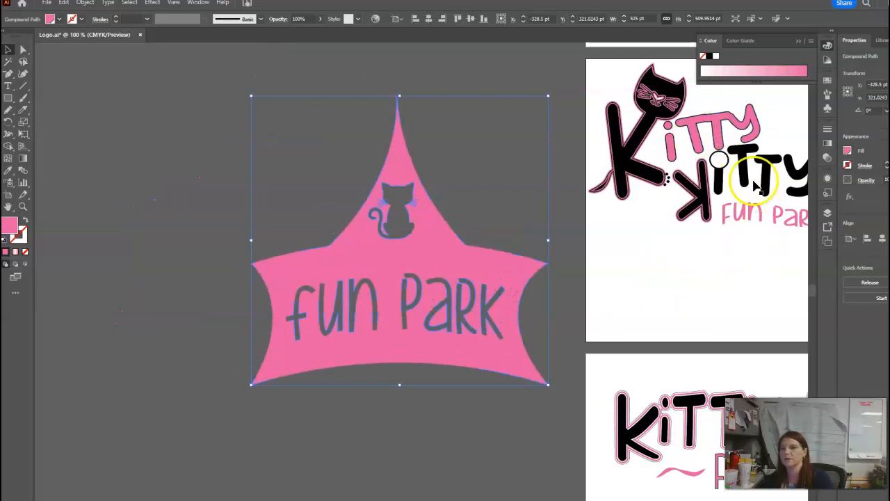
left_click_drag(483, 264, 432, 251)
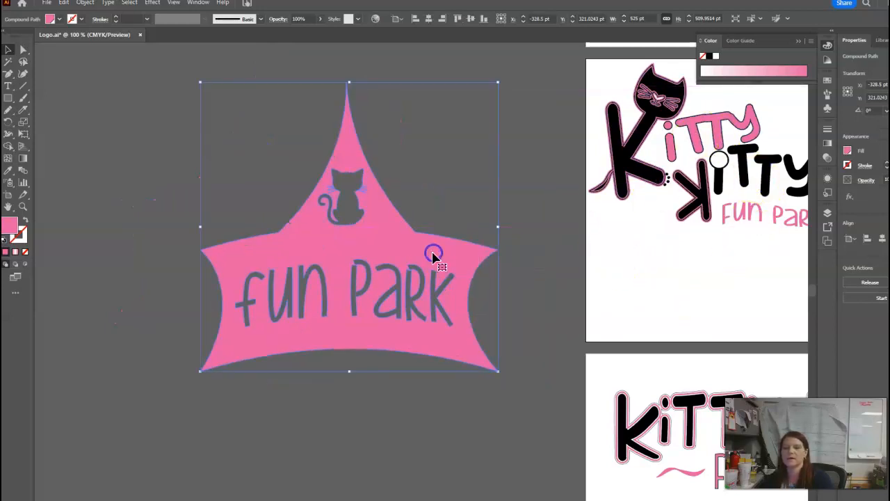